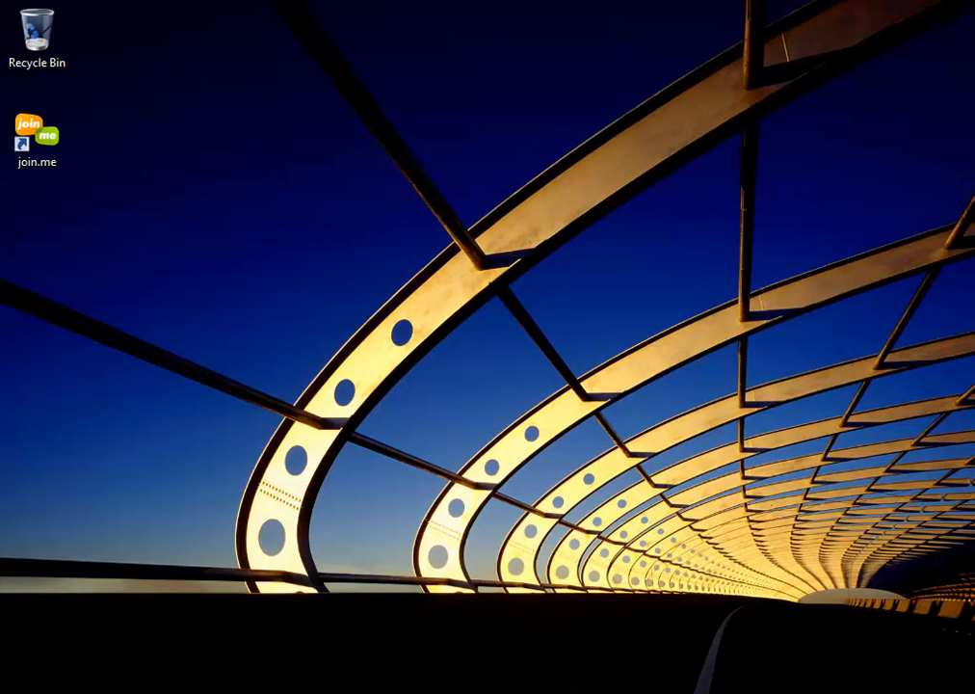
{"action": "left_click", "coordinate": [231, 631]}
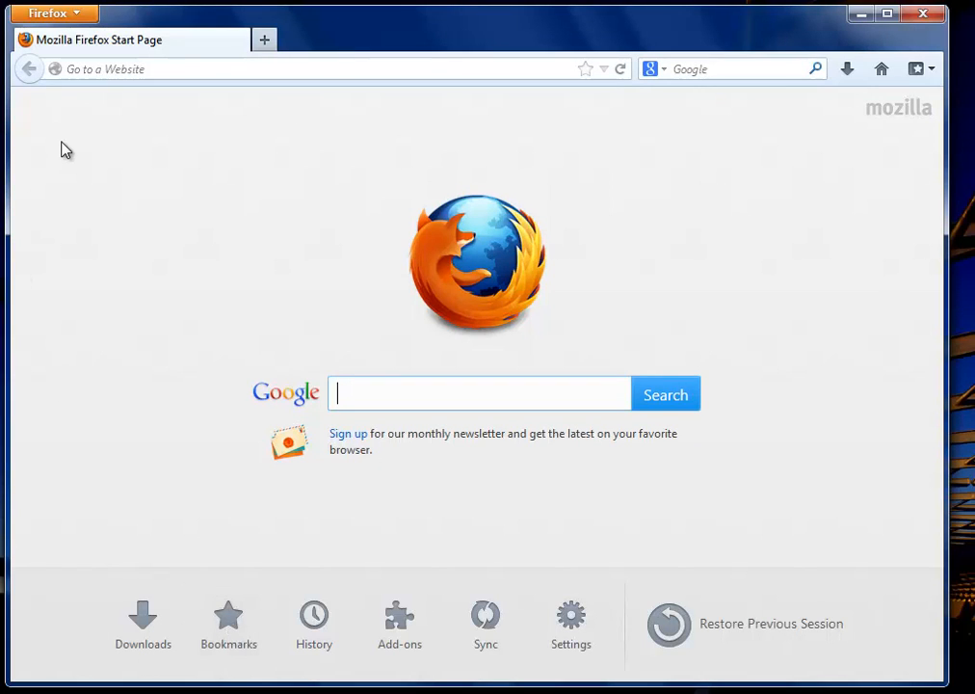
{"action": "left_click", "coordinate": [70, 68]}
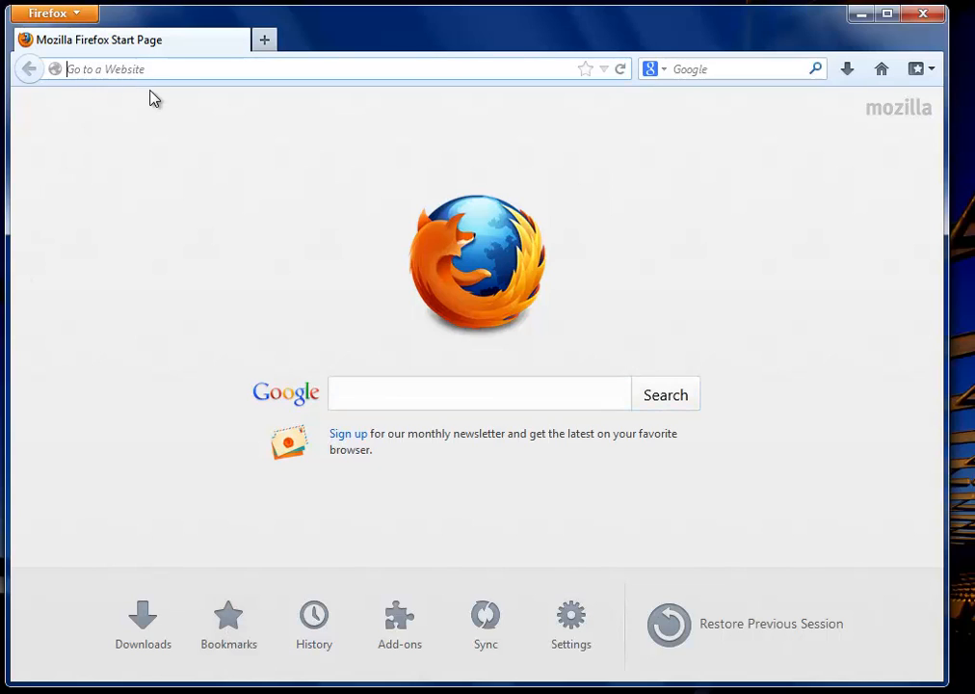
{"action": "type", "text": "w"}
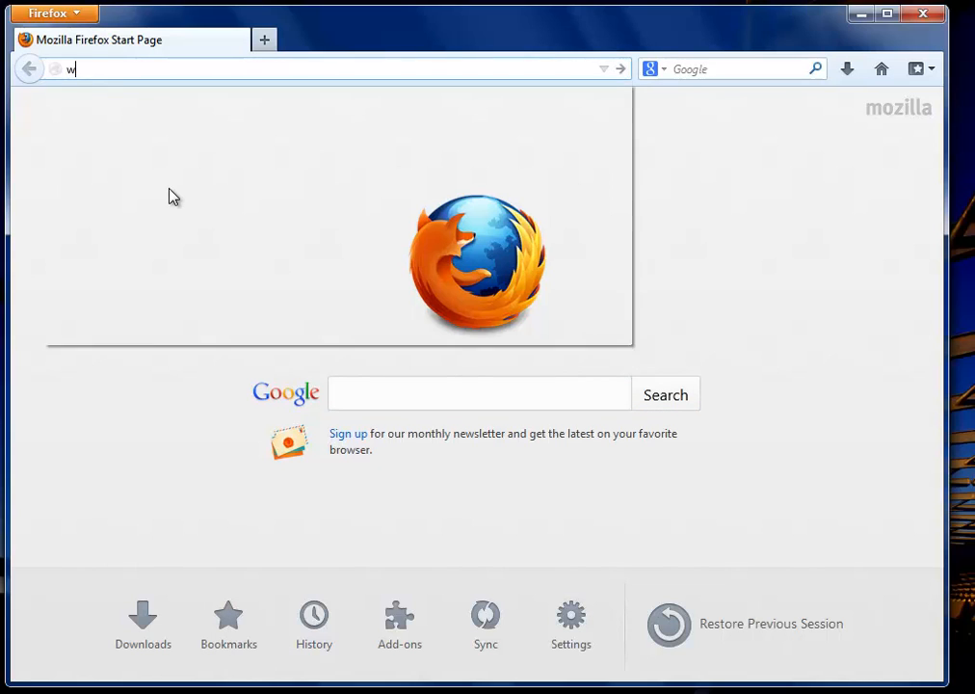
{"action": "type", "text": "ww.d"}
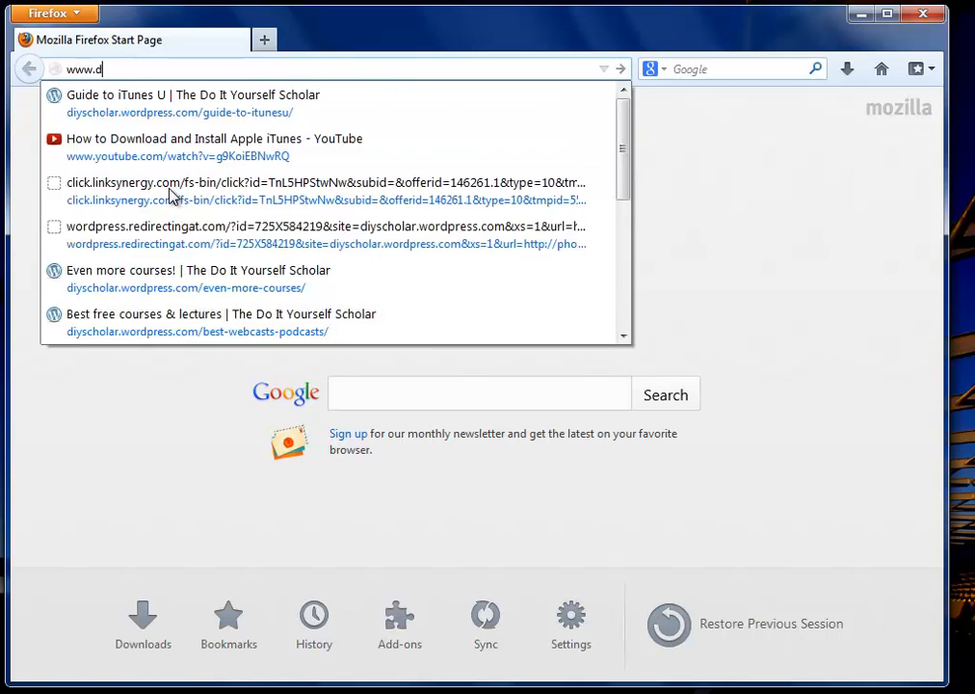
{"action": "type", "text": "ropbox.com"}
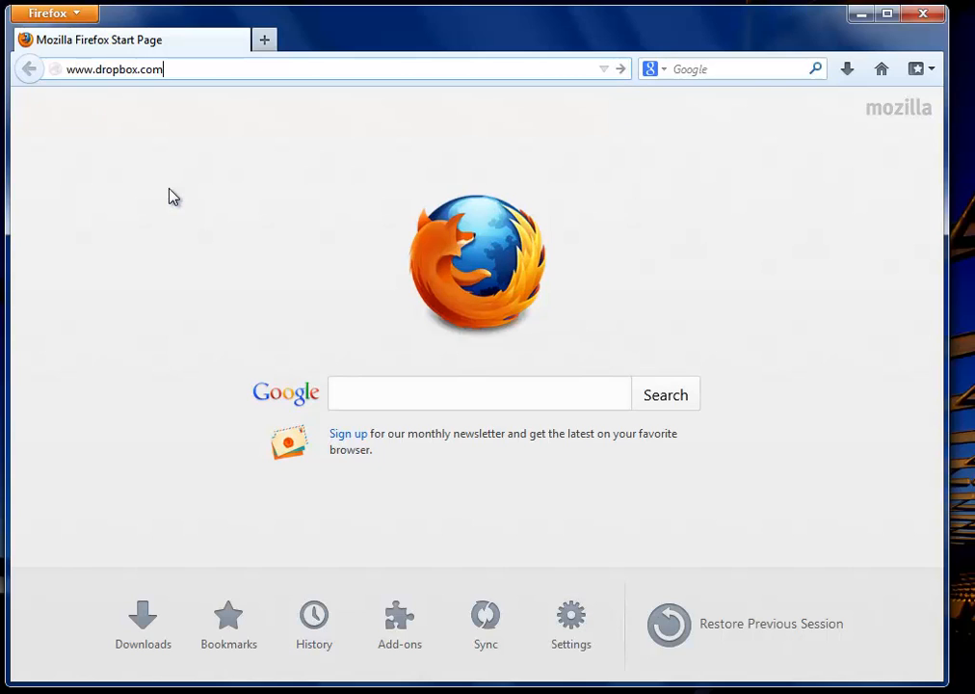
{"action": "key", "text": "Return"}
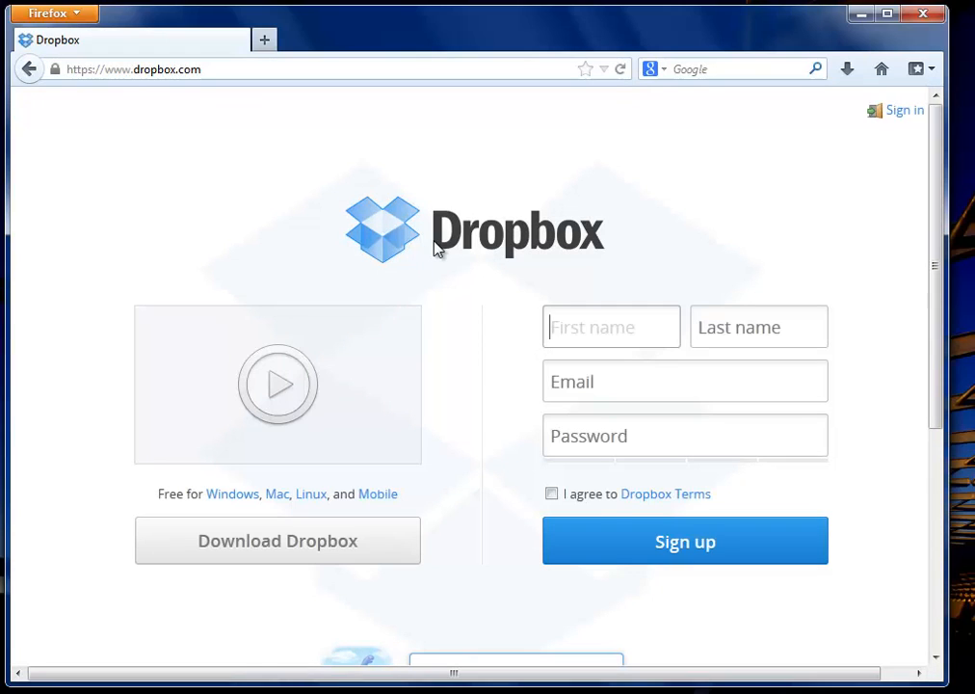
{"action": "left_click", "coordinate": [887, 15]}
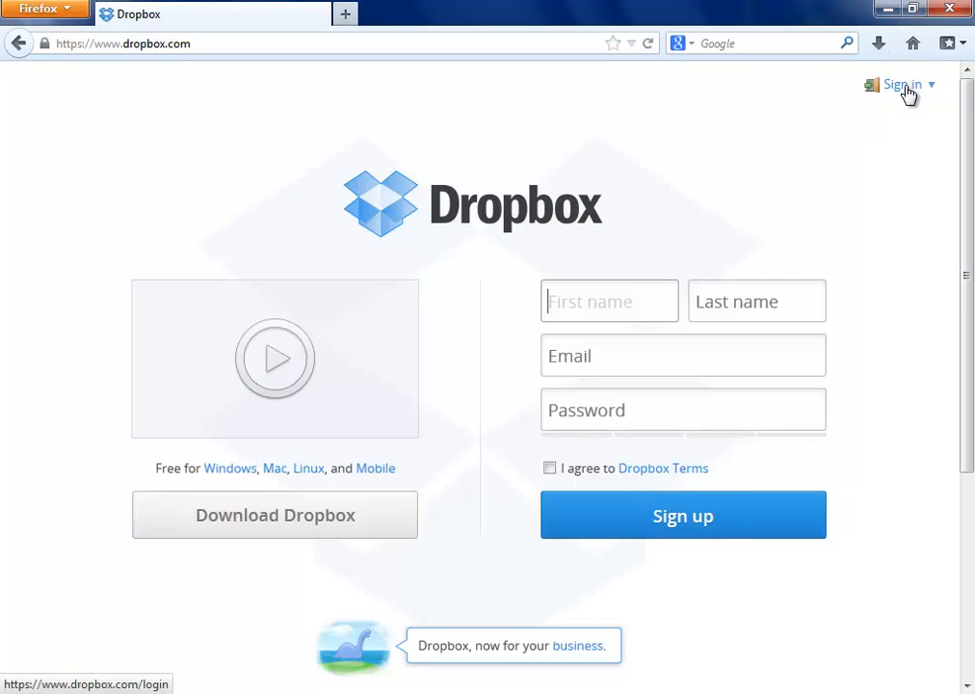
- Open the Dropbox sign-in panel and enter, then erase, a mistyped e-mail address
{"action": "left_click", "coordinate": [900, 88]}
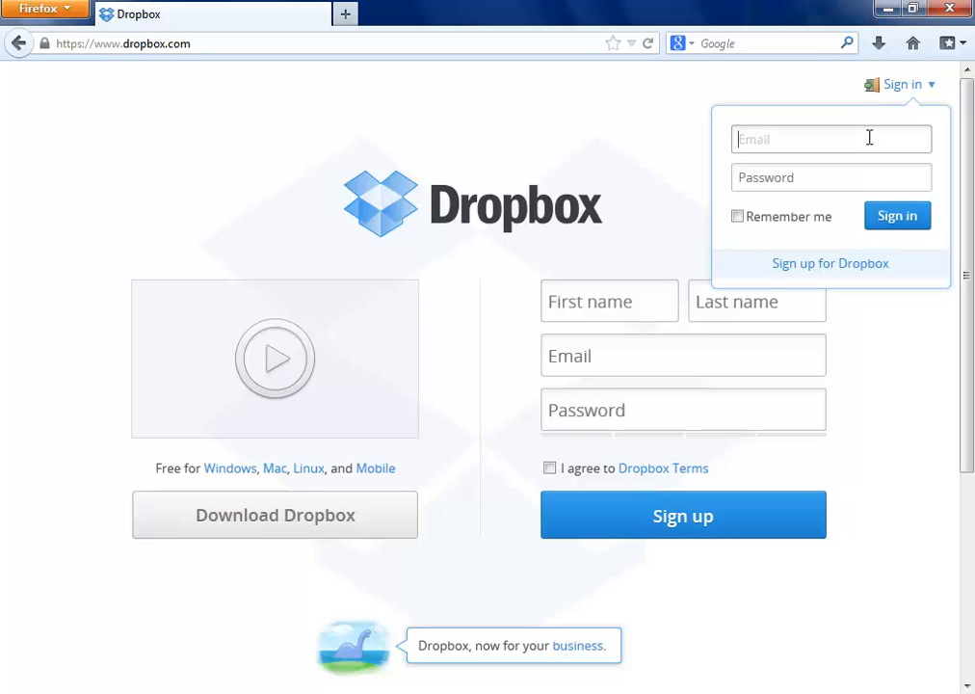
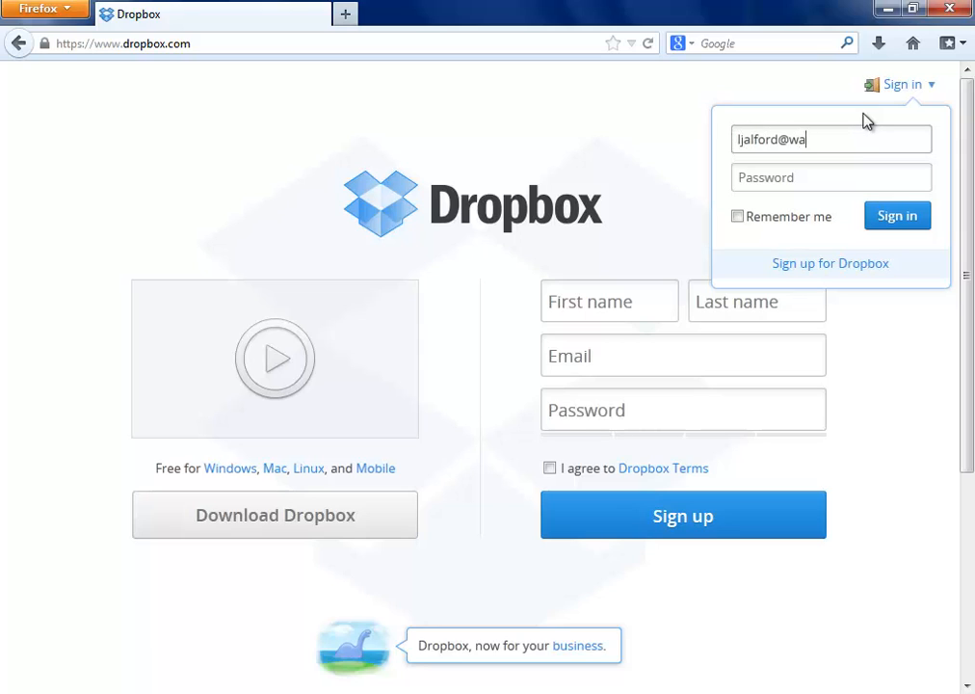
- Sign in with the account e-mail and password, and let the browser remember the password
{"action": "key", "text": "Tab"}
{"action": "type", "text": "********"}
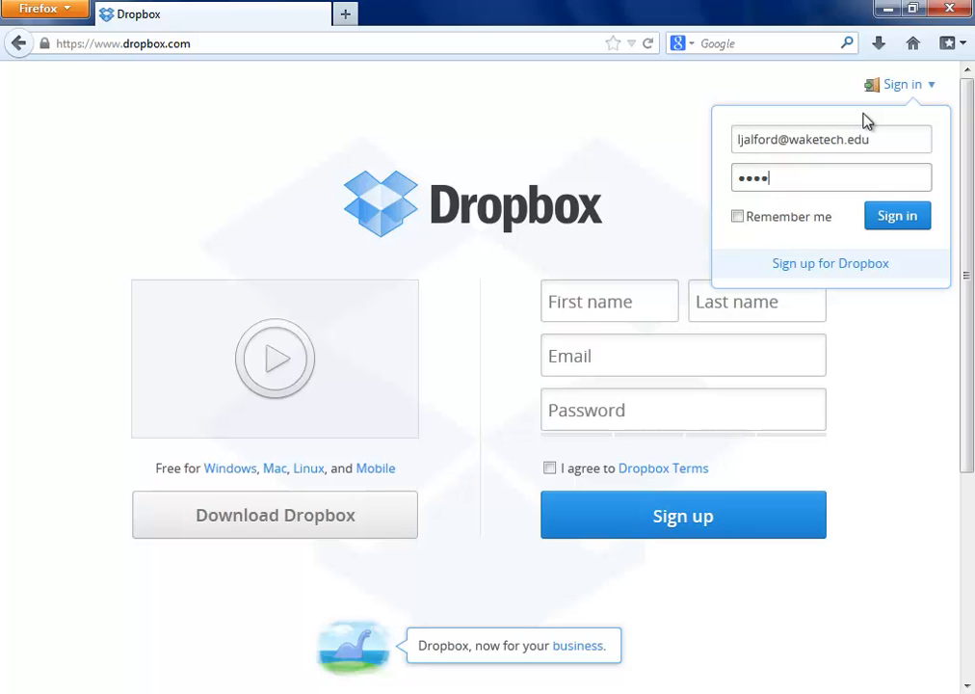
{"action": "key", "text": "Return"}
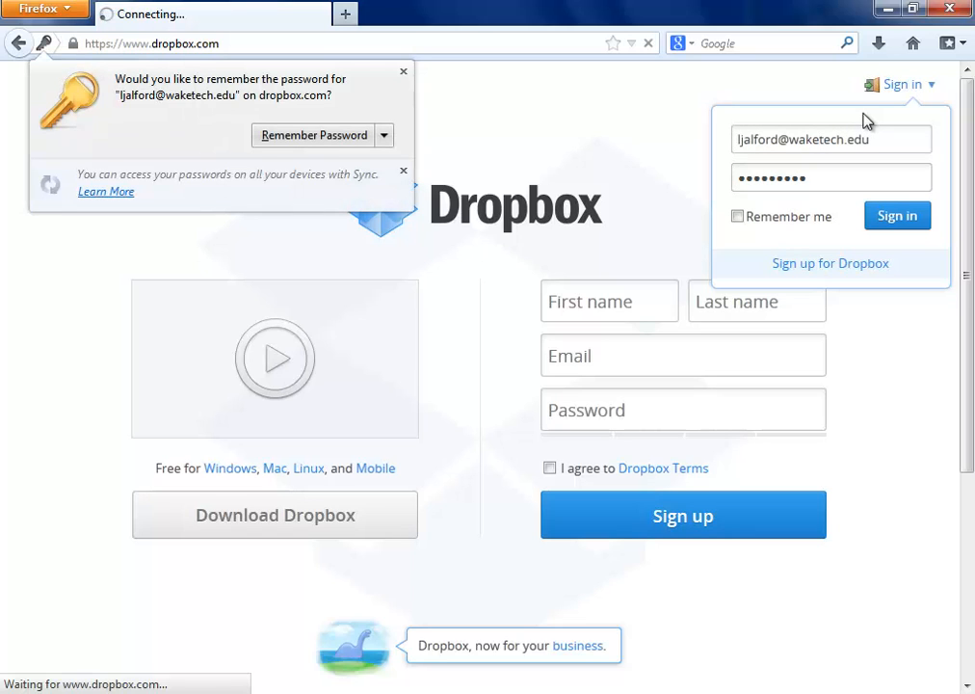
{"action": "left_click", "coordinate": [338, 140]}
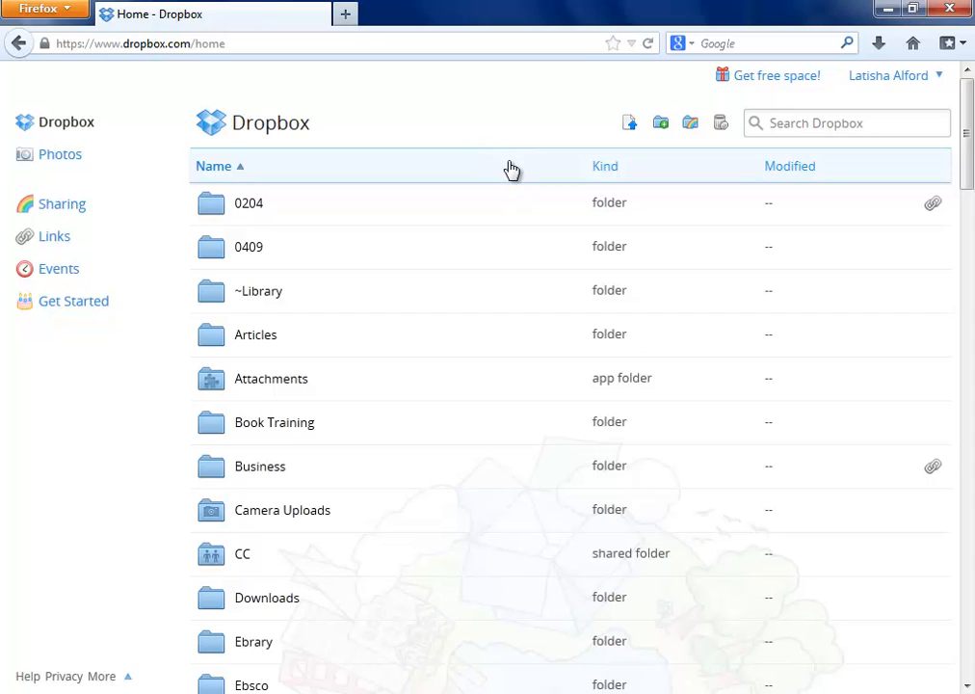
- Create a new folder named iPad Shared Folder in the Dropbox home
{"action": "left_click", "coordinate": [661, 125]}
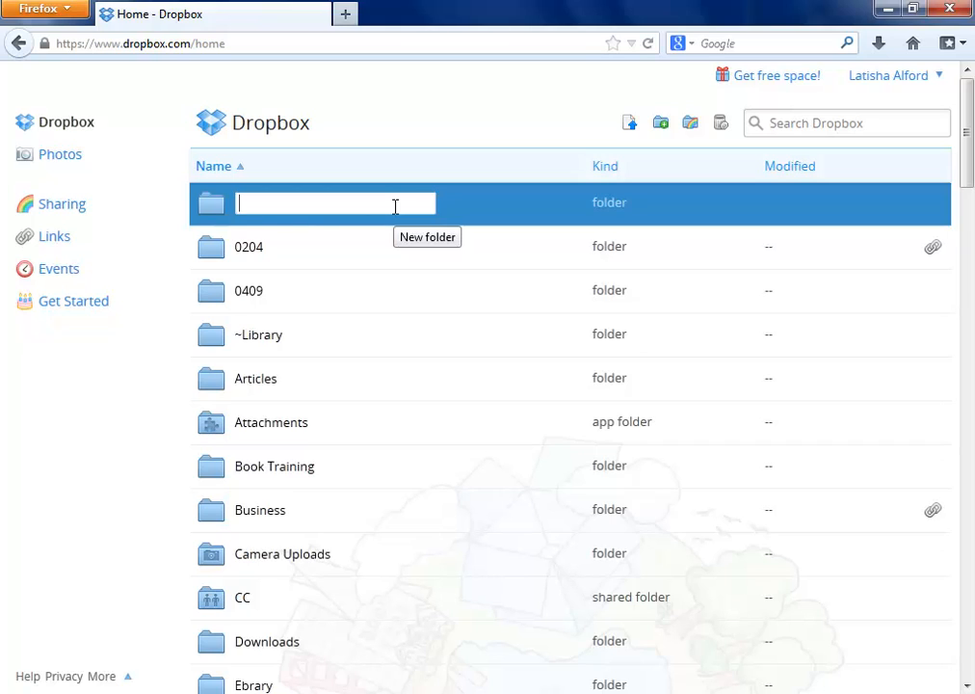
{"action": "type", "text": "iPad Sh"}
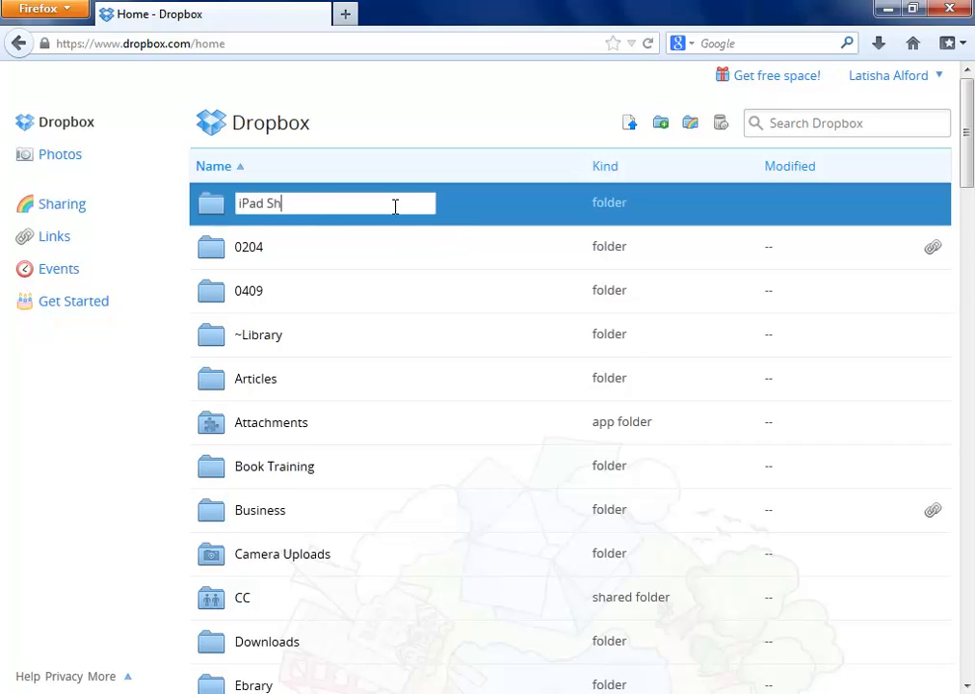
{"action": "type", "text": "ared Folder"}
{"action": "key", "text": "Return"}
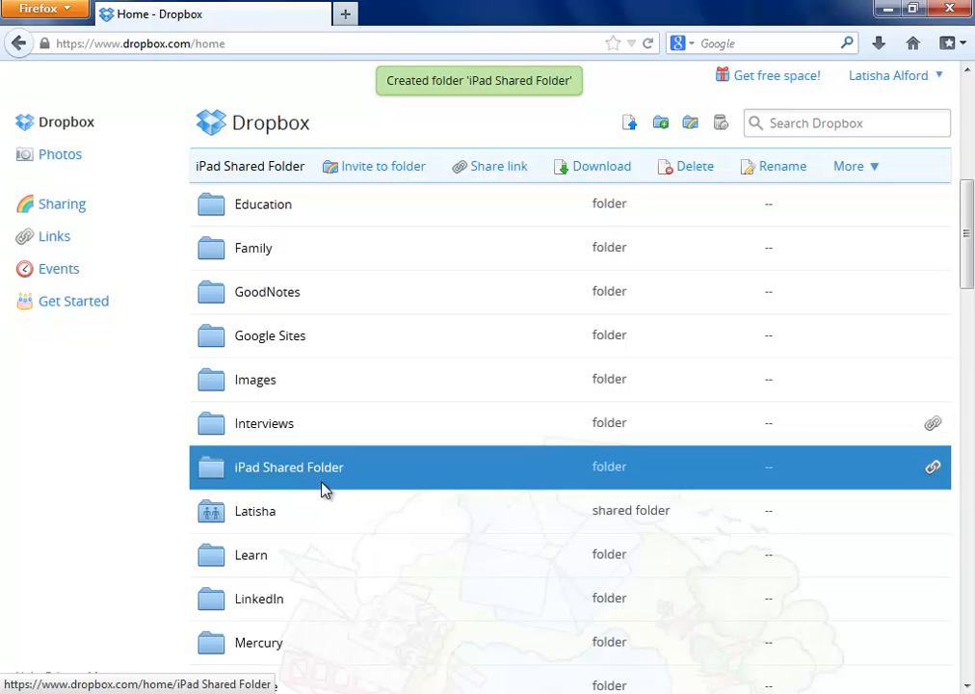
- Open sharing for iPad Shared Folder and copy its link
{"action": "left_click", "coordinate": [933, 472]}
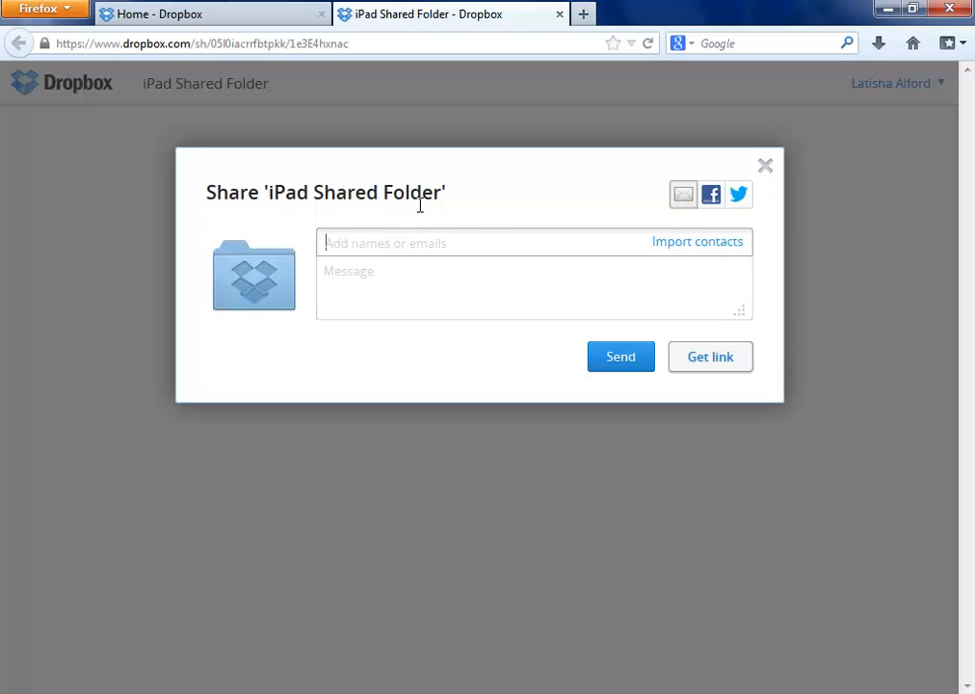
{"action": "left_click", "coordinate": [704, 359]}
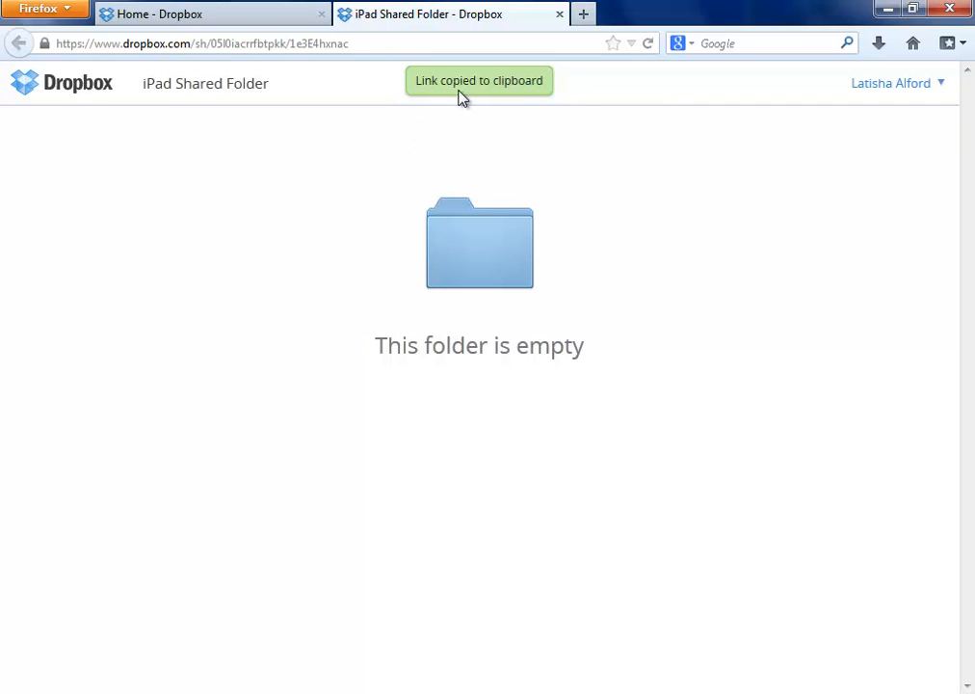
- Paste the copied folder link into a new tab's address bar, then close that tab
{"action": "left_click", "coordinate": [583, 17]}
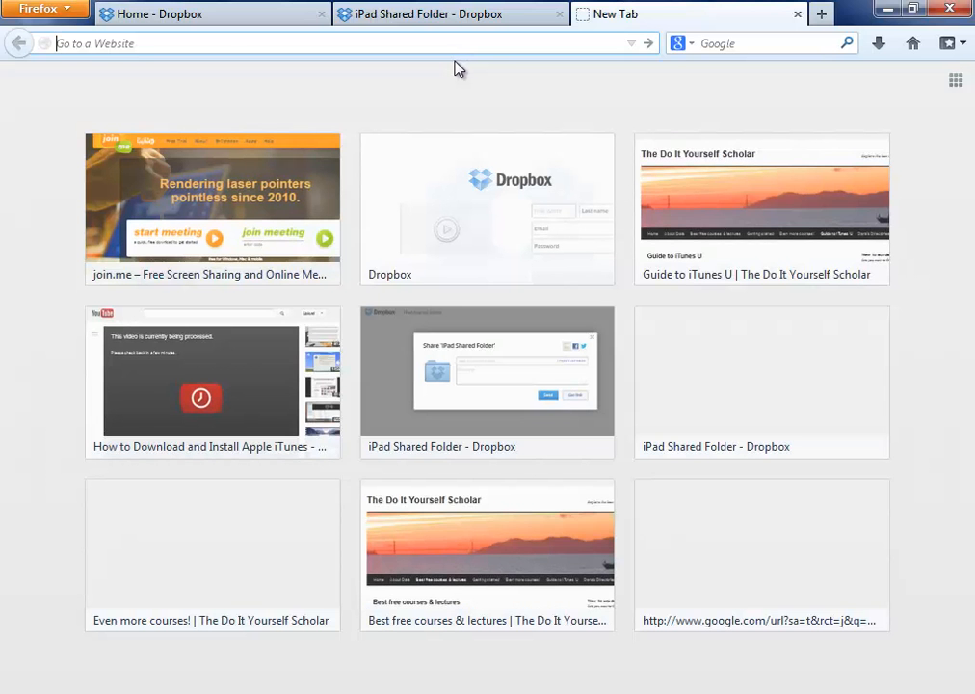
{"action": "right_click", "coordinate": [349, 44]}
{"action": "left_click", "coordinate": [391, 128]}
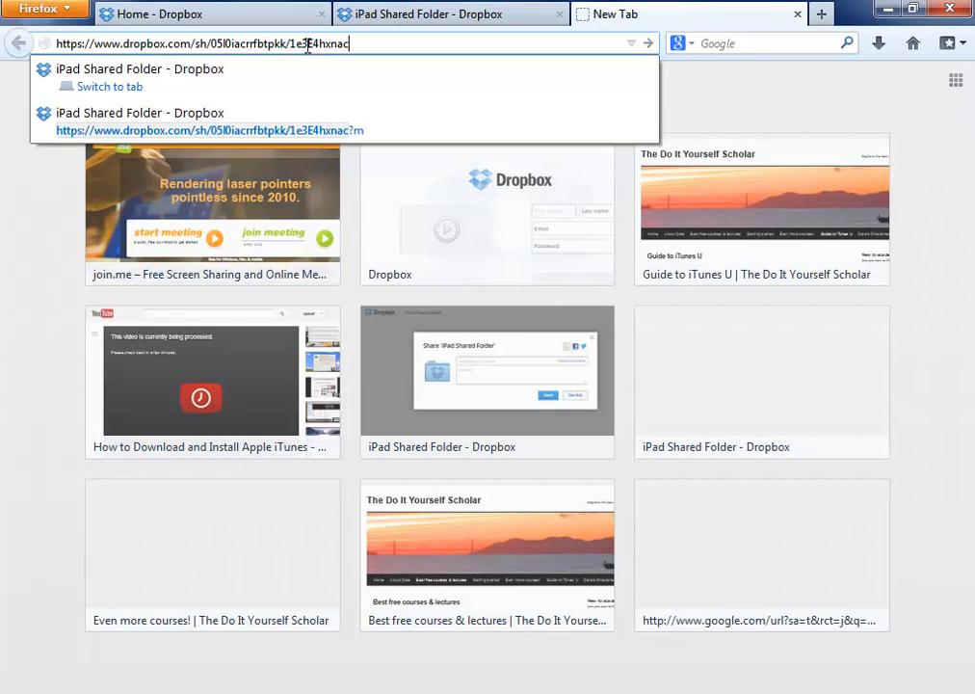
{"action": "left_click", "coordinate": [797, 14]}
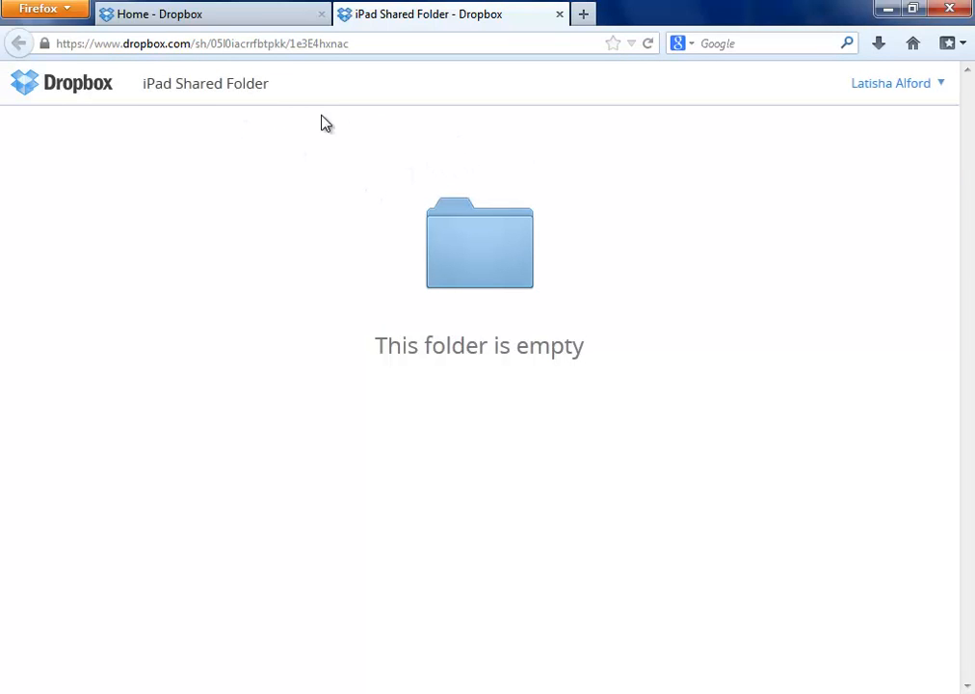
- Close the folder tab, reopen sharing for iPad Shared Folder, and add the recipients' work and Yahoo e-mail addresses
{"action": "left_click", "coordinate": [560, 15]}
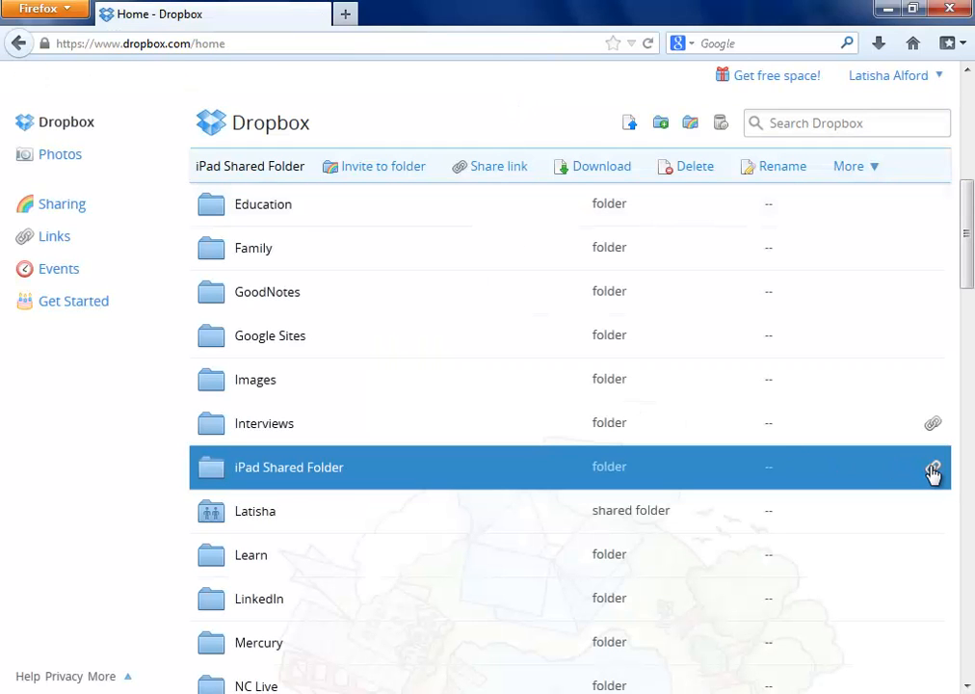
{"action": "left_click", "coordinate": [933, 466]}
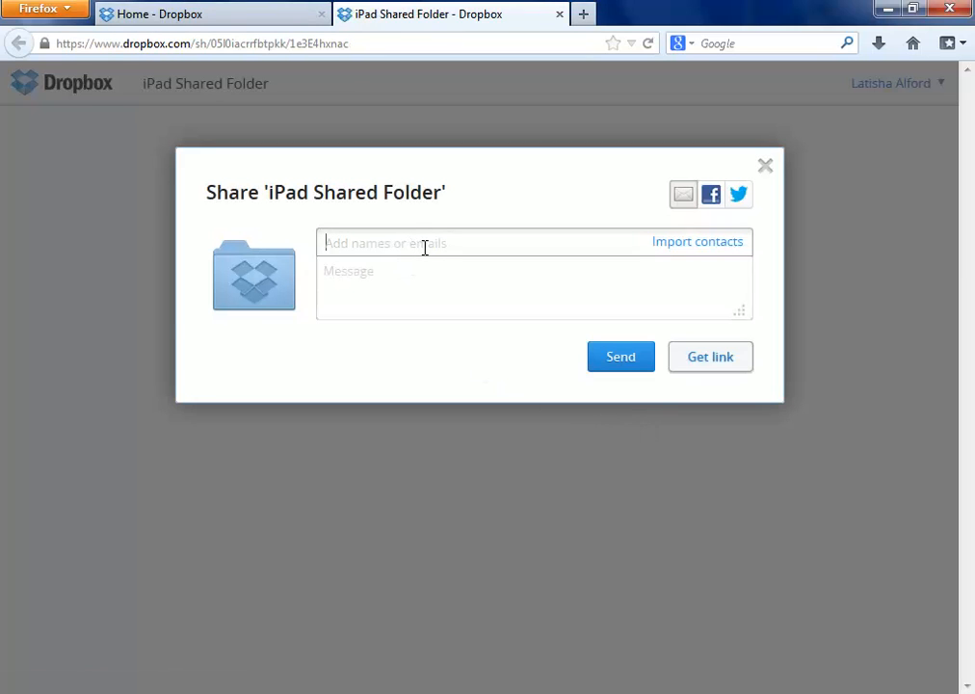
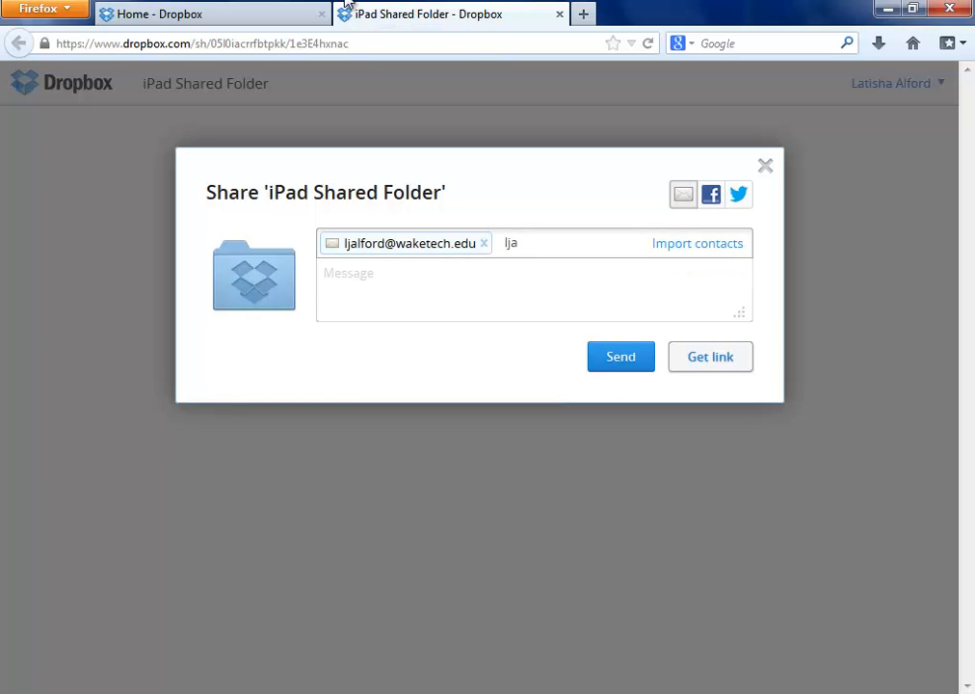
{"action": "key", "text": "Return"}
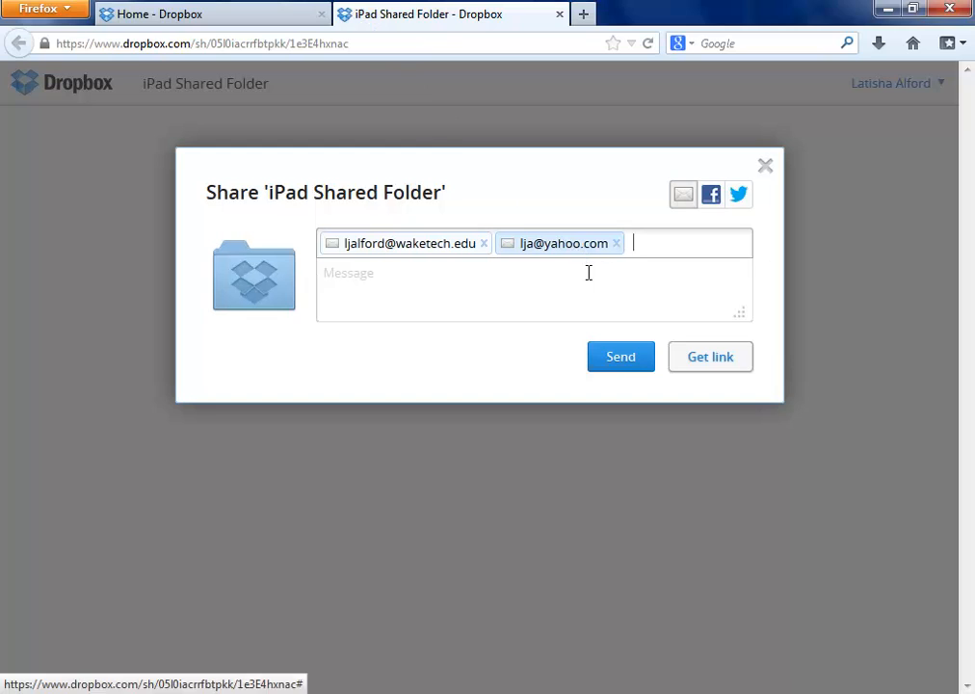
- Write the invitation message I am a folder
{"action": "left_click", "coordinate": [532, 285]}
{"action": "type", "text": "I am a "}
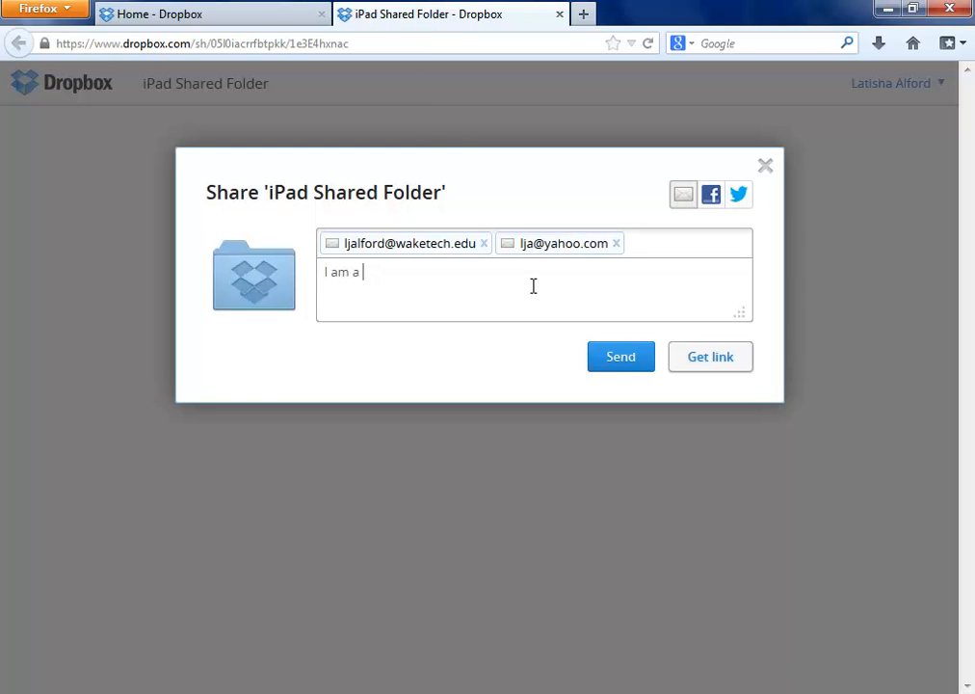
{"action": "type", "text": "folder"}
{"action": "left_click", "coordinate": [712, 159]}
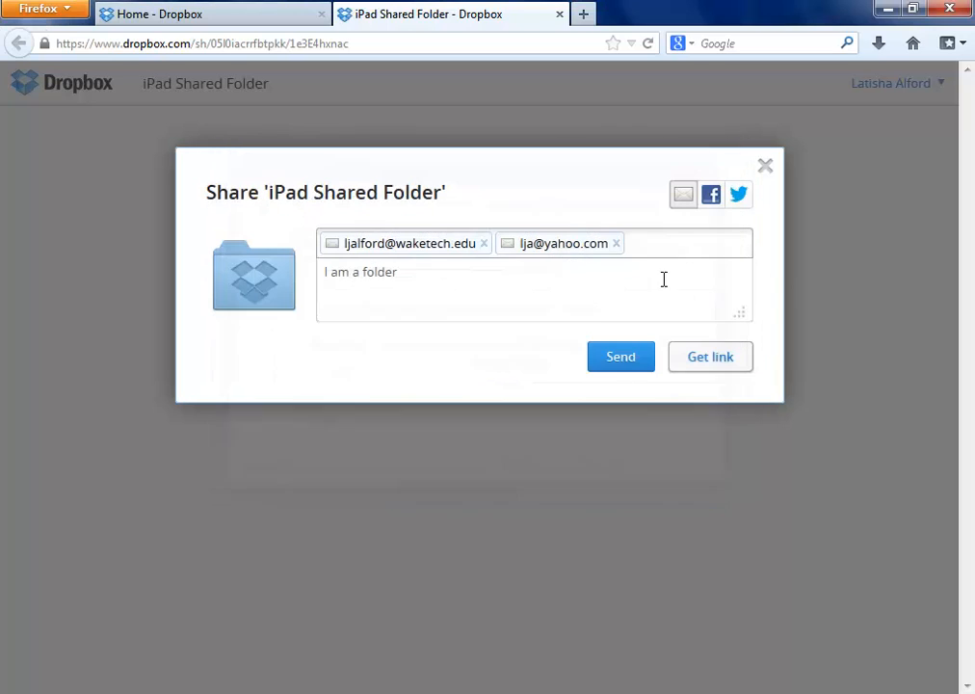